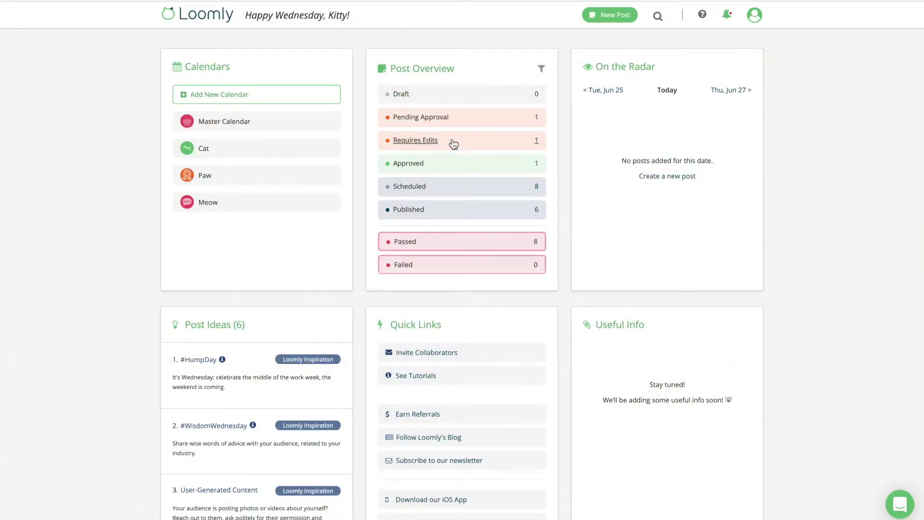
Step: Open the Cat calendar and choose Invite Collaborators from its Collaborators menu
{"action": "left_click", "coordinate": [207, 152]}
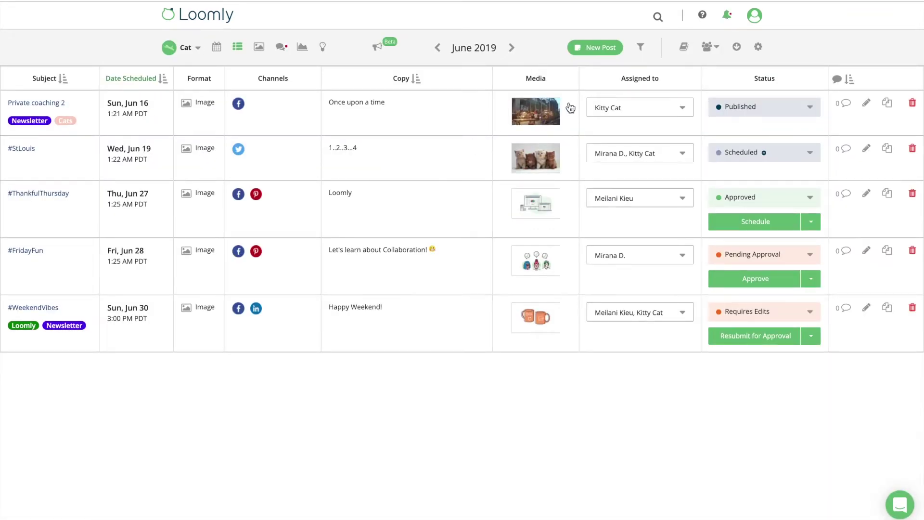
{"action": "left_click", "coordinate": [708, 49]}
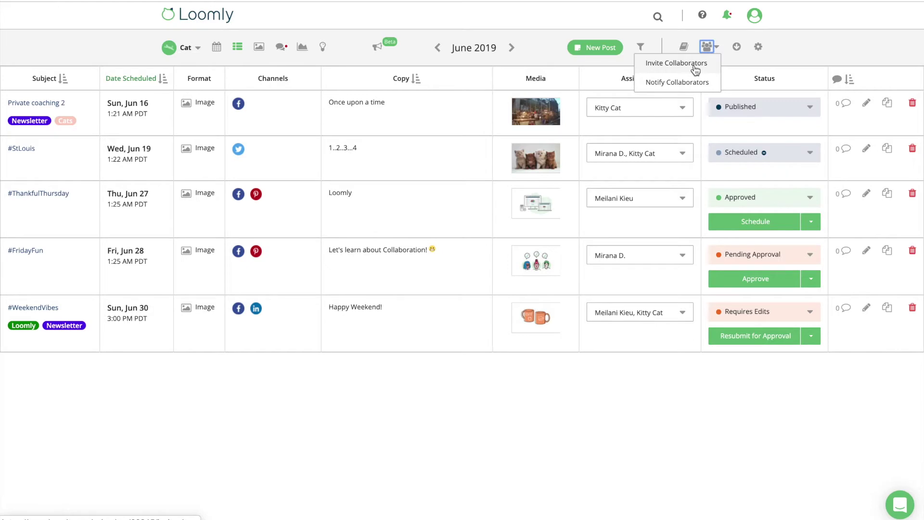
{"action": "left_click", "coordinate": [695, 70]}
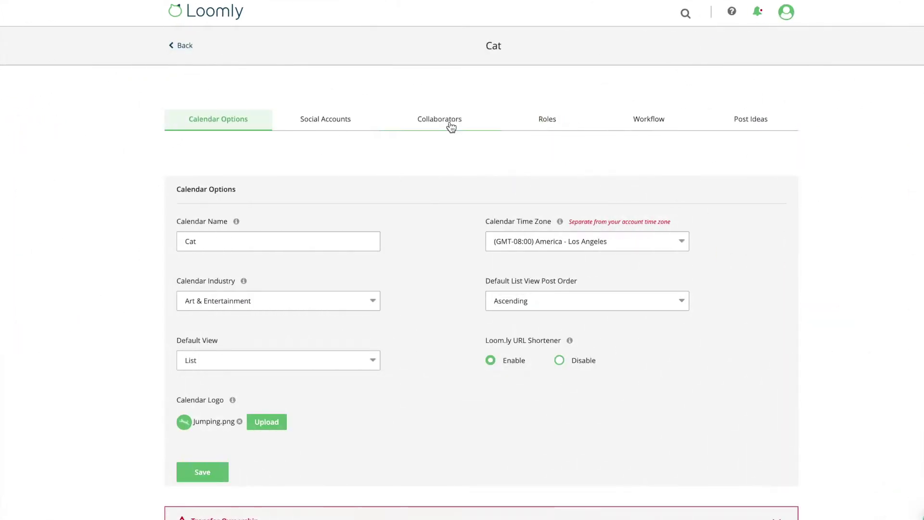
Step: Invite a new collaborator by e-mail to the Cat calendar with the Editor role
{"action": "left_click", "coordinate": [450, 123]}
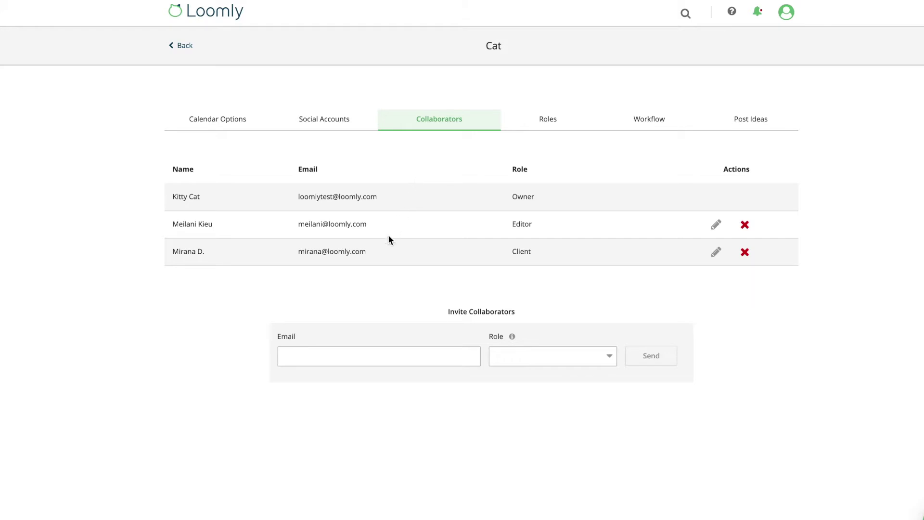
{"action": "left_click", "coordinate": [350, 352]}
{"action": "left_click", "coordinate": [609, 356]}
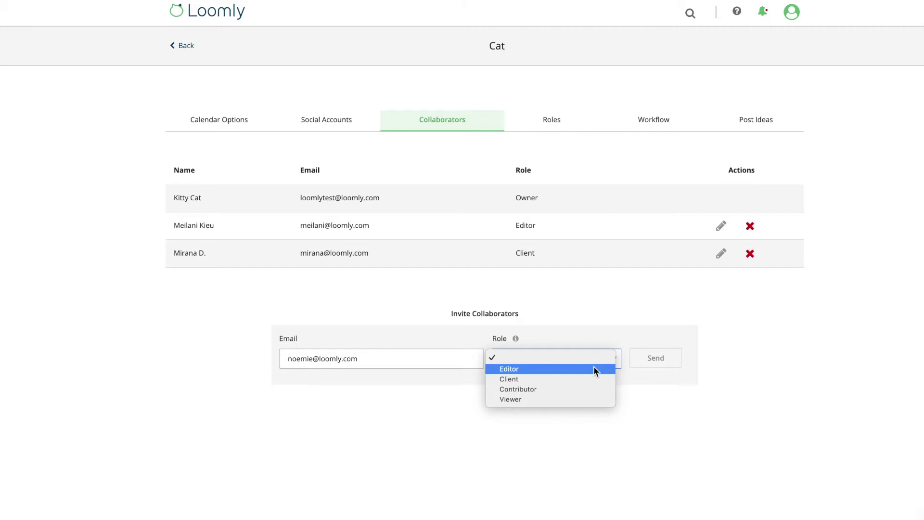
{"action": "left_click", "coordinate": [594, 369]}
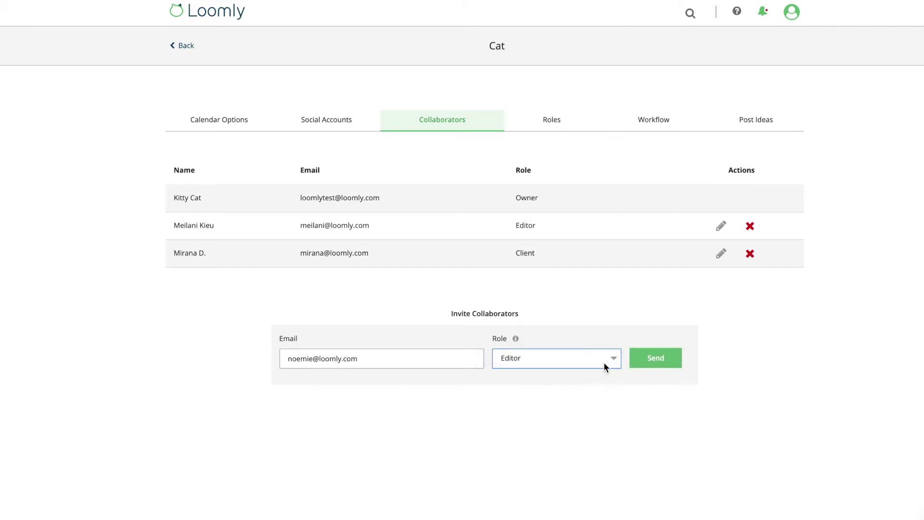
{"action": "left_click", "coordinate": [656, 366]}
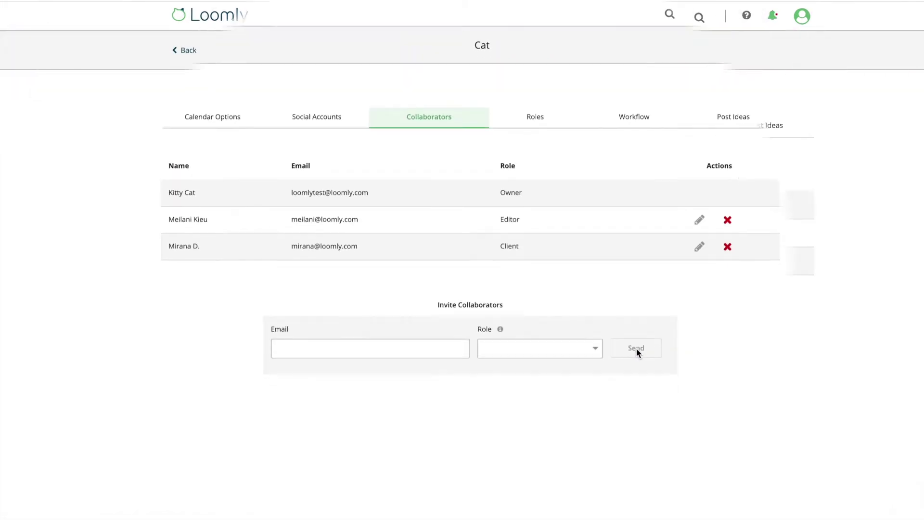
{"action": "left_click", "coordinate": [554, 126]}
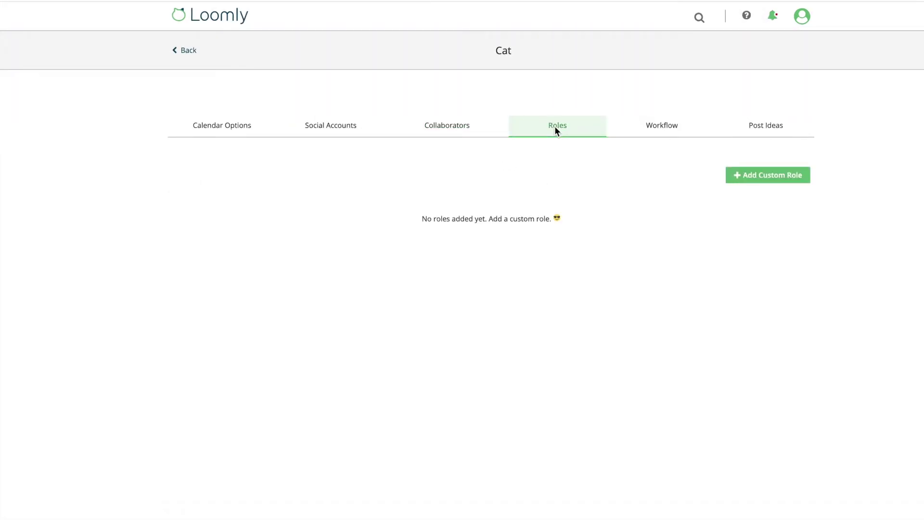
Step: Look at adding a custom role, then schedule the Jun 30 Social Media Day post
{"action": "left_click", "coordinate": [751, 177]}
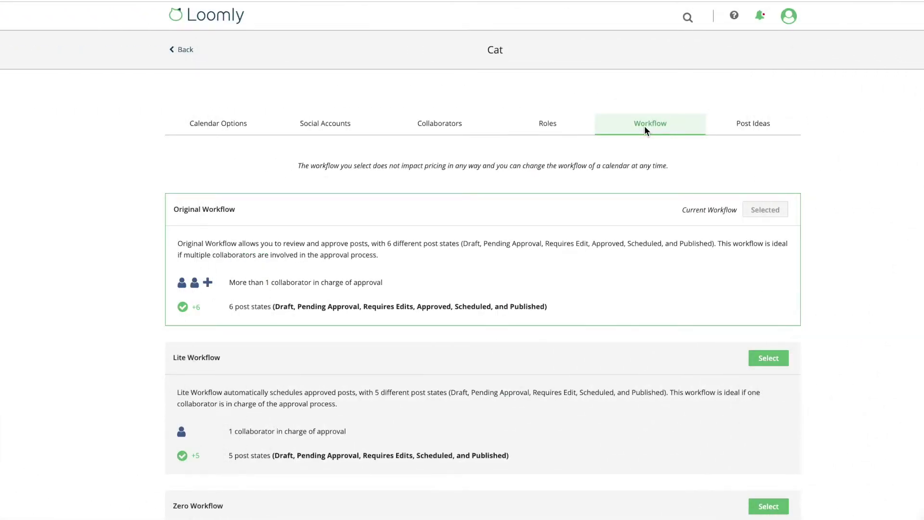
{"action": "scroll", "coordinate": [645, 126], "scroll_direction": "down", "scroll_amount": 3}
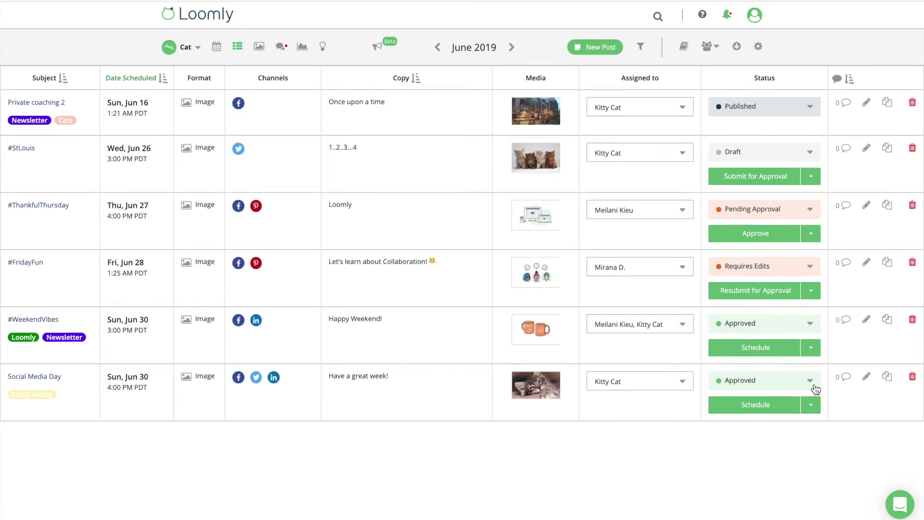
{"action": "left_click", "coordinate": [790, 410]}
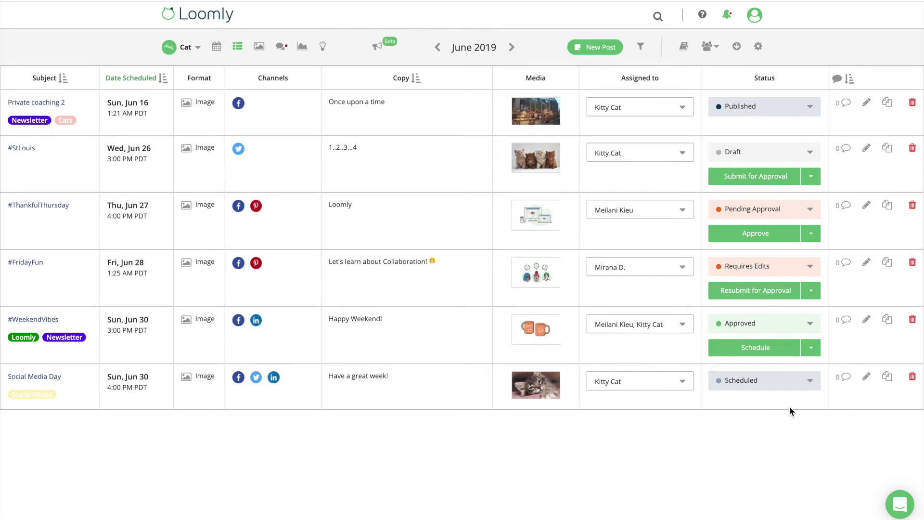
Step: Check who the Social Media Day post is assigned to
{"action": "left_click", "coordinate": [684, 383]}
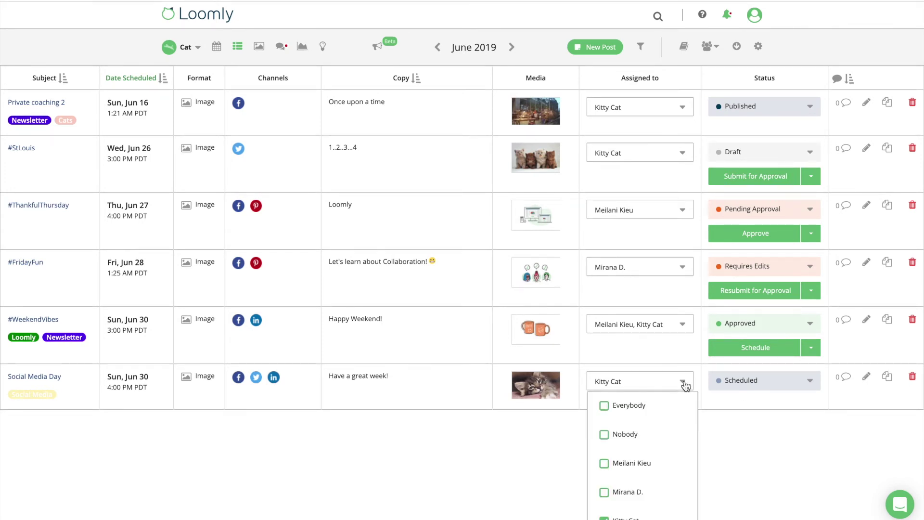
{"action": "scroll", "coordinate": [685, 385], "scroll_direction": "down", "scroll_amount": 1}
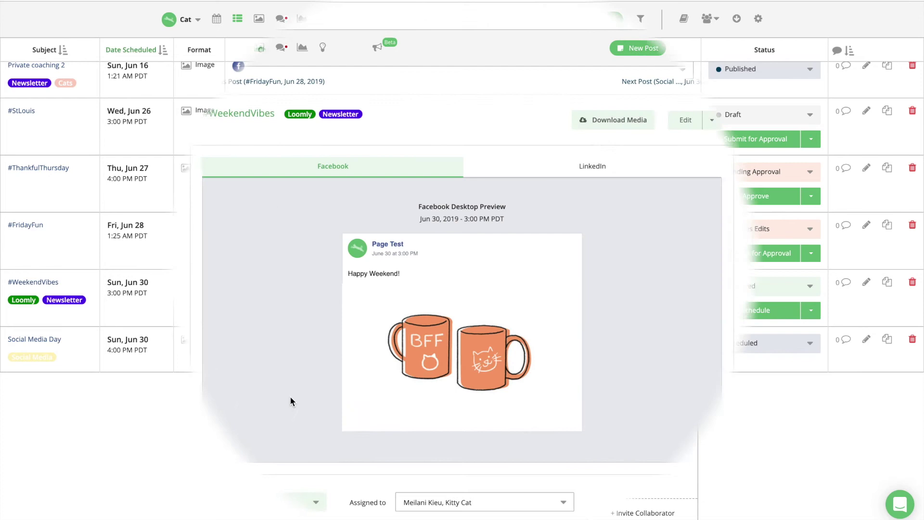
Step: Add the client collaborator as a third assignee on the #WeekendVibes post
{"action": "scroll", "coordinate": [290, 402], "scroll_direction": "down", "scroll_amount": 3}
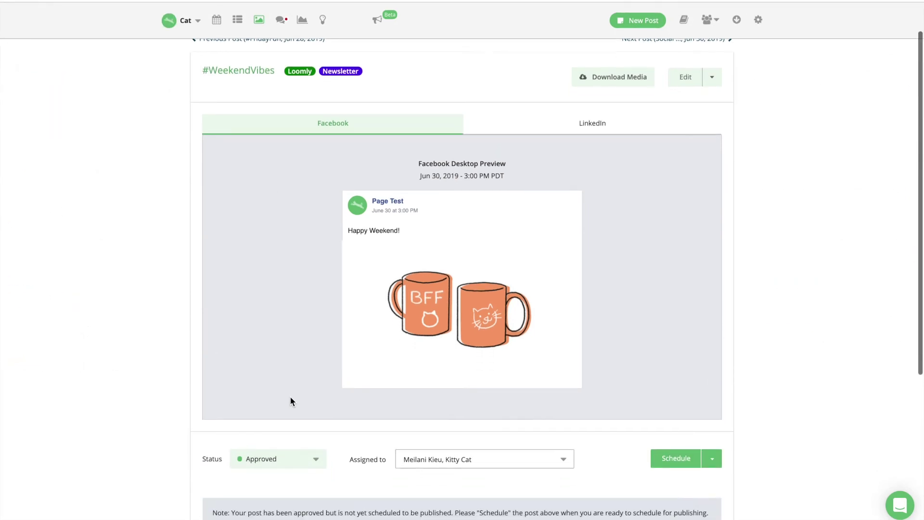
{"action": "scroll", "coordinate": [290, 398], "scroll_direction": "down", "scroll_amount": 4}
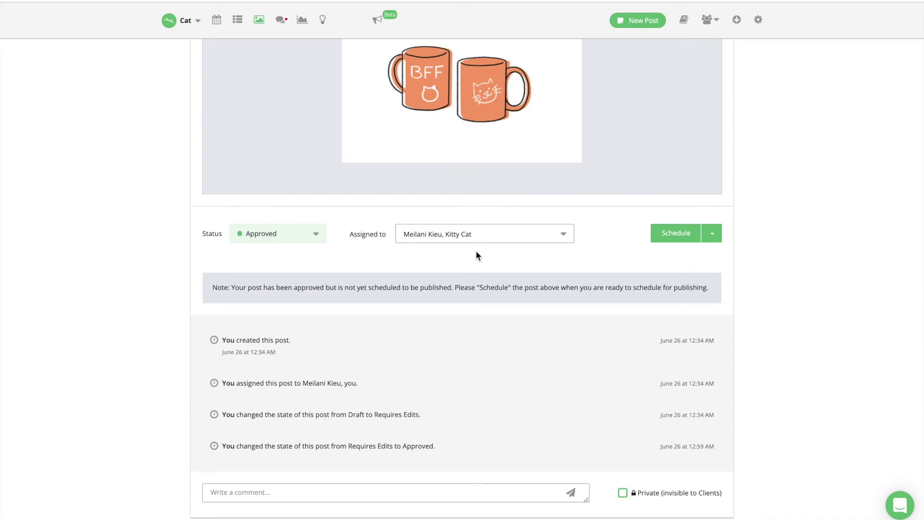
{"action": "left_click", "coordinate": [564, 240]}
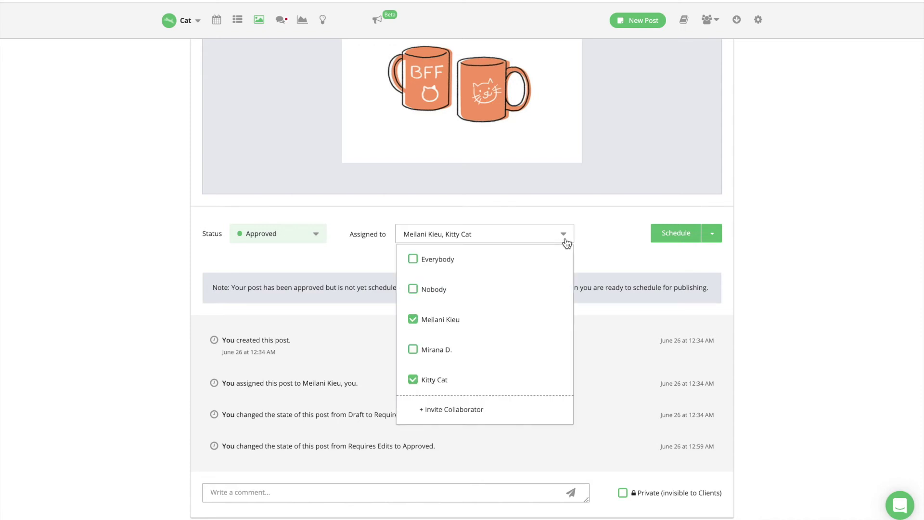
{"action": "left_click", "coordinate": [442, 351]}
{"action": "left_click", "coordinate": [368, 490]}
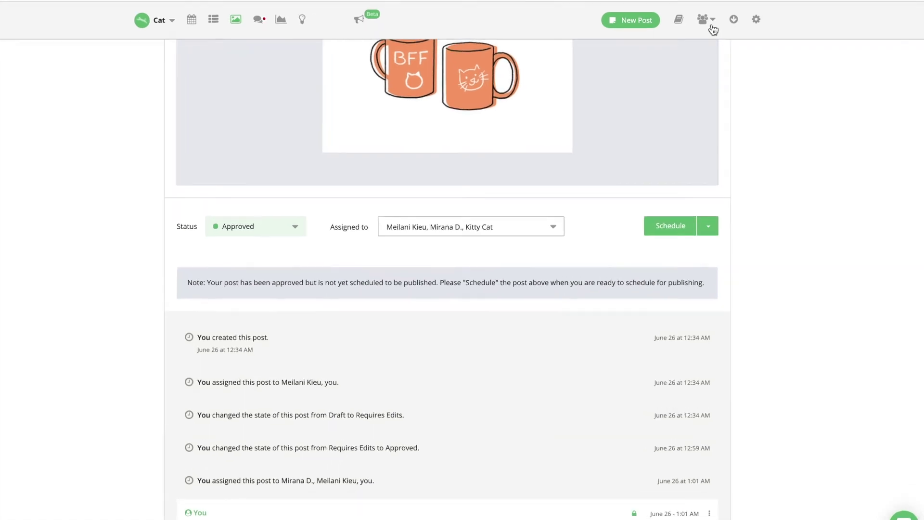
{"action": "left_click", "coordinate": [707, 20]}
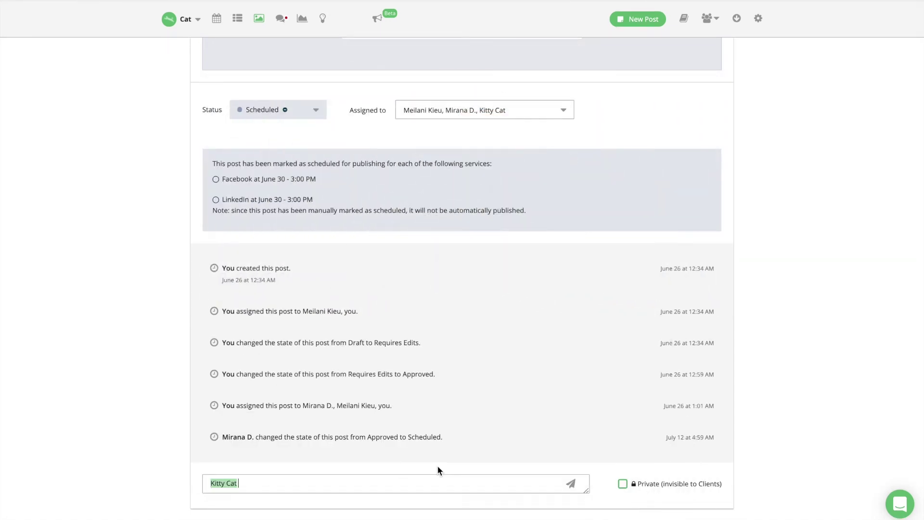
Step: Post a private comment 'Please have a look! Thanks!' on #WeekendVibes and pin it
{"action": "type", "text": "Please have a look! Thanks!"}
{"action": "left_click", "coordinate": [624, 485]}
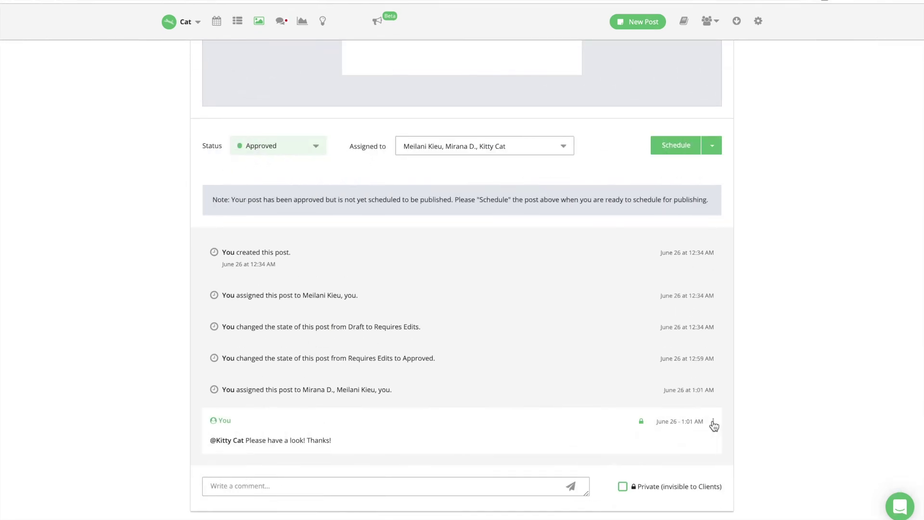
{"action": "left_click", "coordinate": [713, 423]}
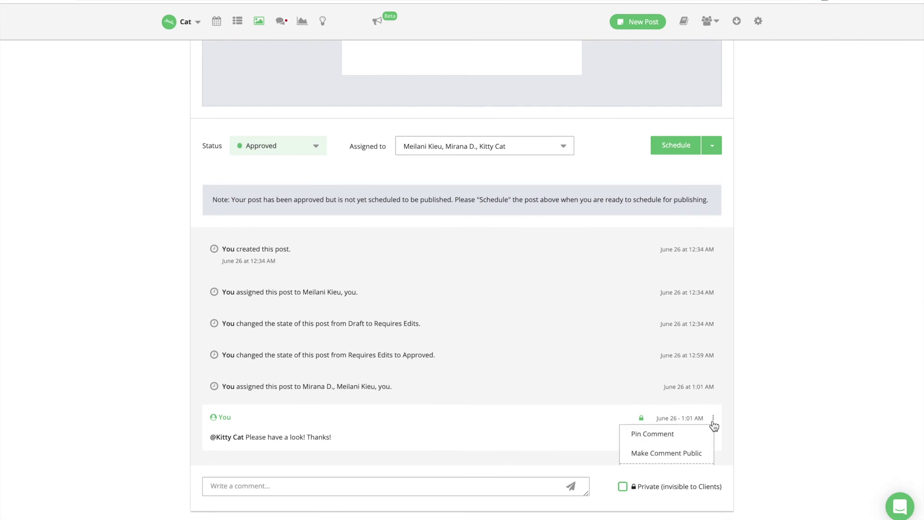
{"action": "scroll", "coordinate": [713, 424], "scroll_direction": "down", "scroll_amount": 1}
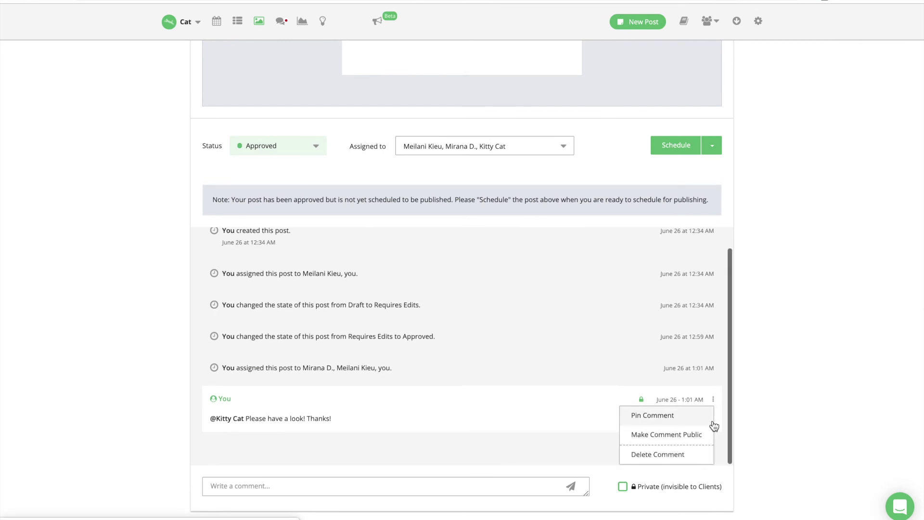
{"action": "left_click", "coordinate": [661, 420]}
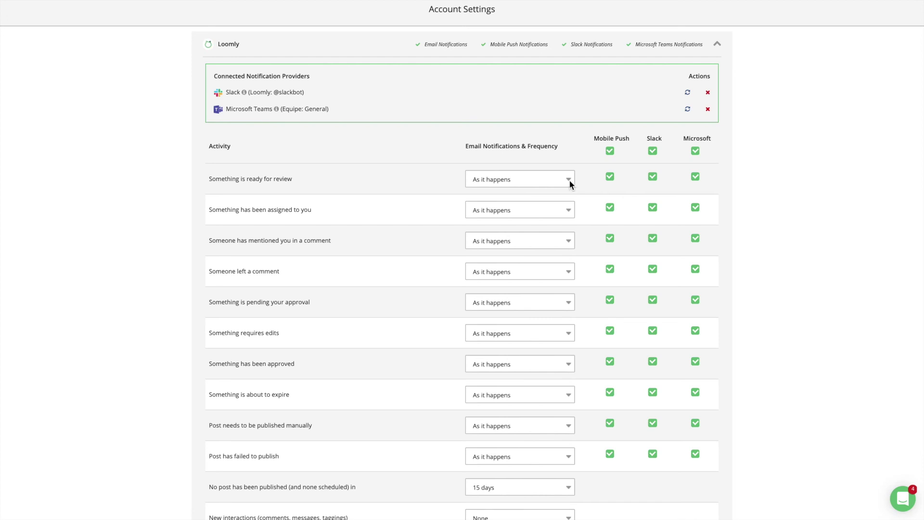
Step: Review the 'Something is ready for review' frequency, leaving it at As it happens
{"action": "left_click", "coordinate": [570, 180]}
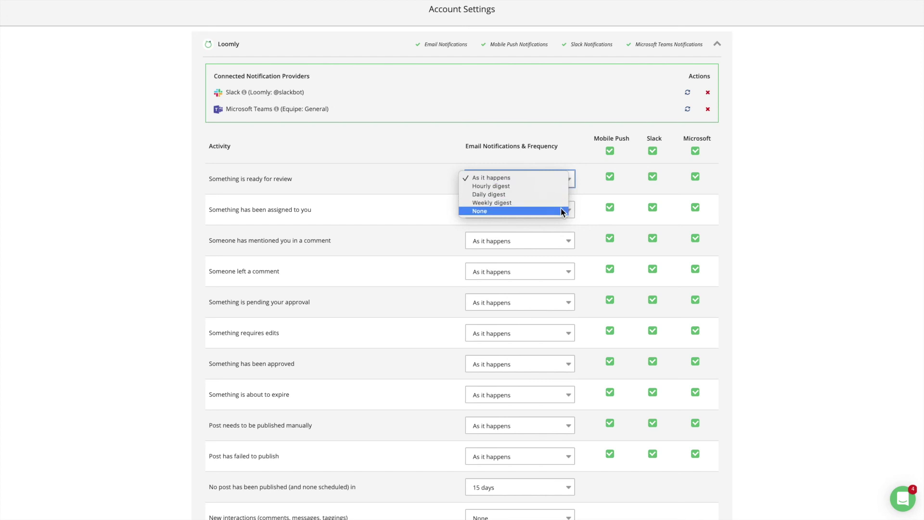
{"action": "left_click", "coordinate": [586, 194]}
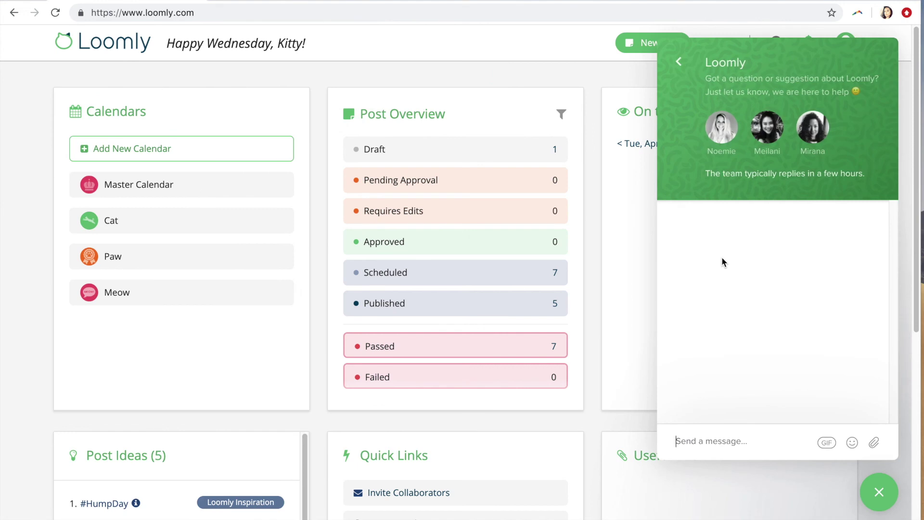
Step: Send 'Thank you for watching this video!' in the support chat
{"action": "type", "text": "Tha"}
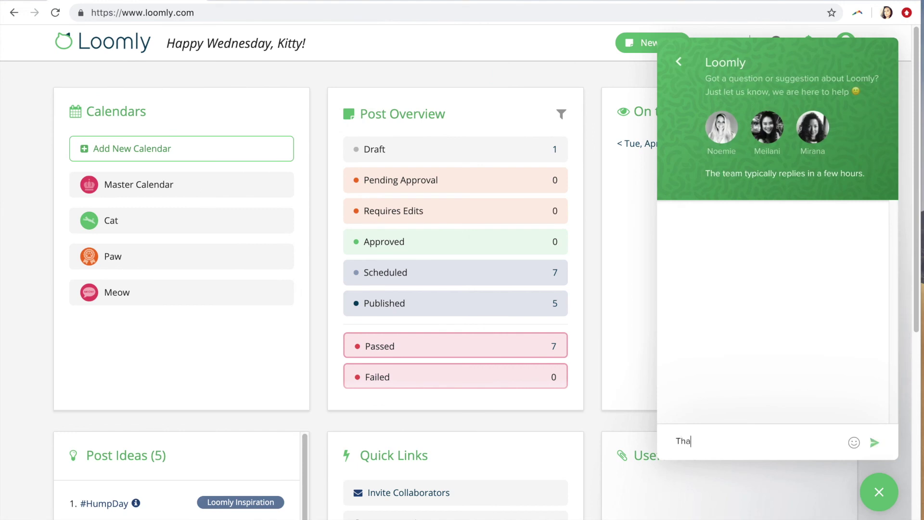
{"action": "type", "text": "nk you for watching this video!"}
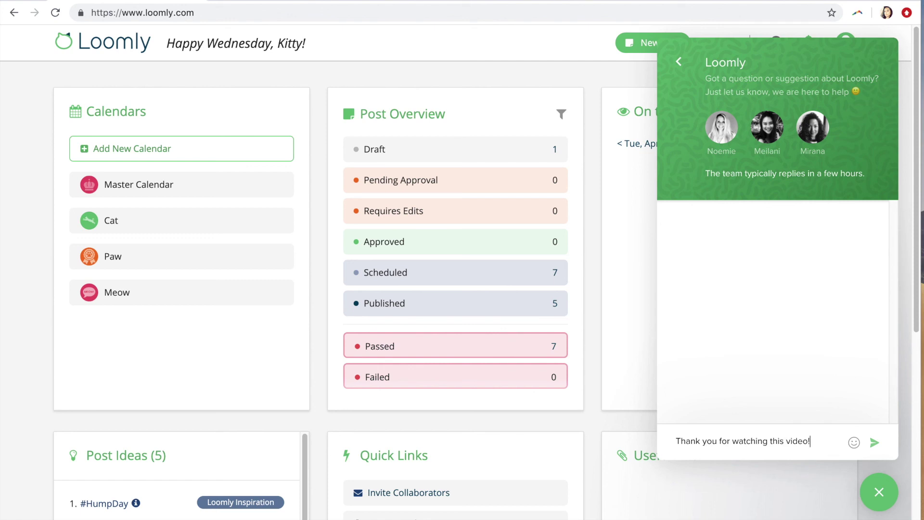
{"action": "left_click", "coordinate": [874, 444]}
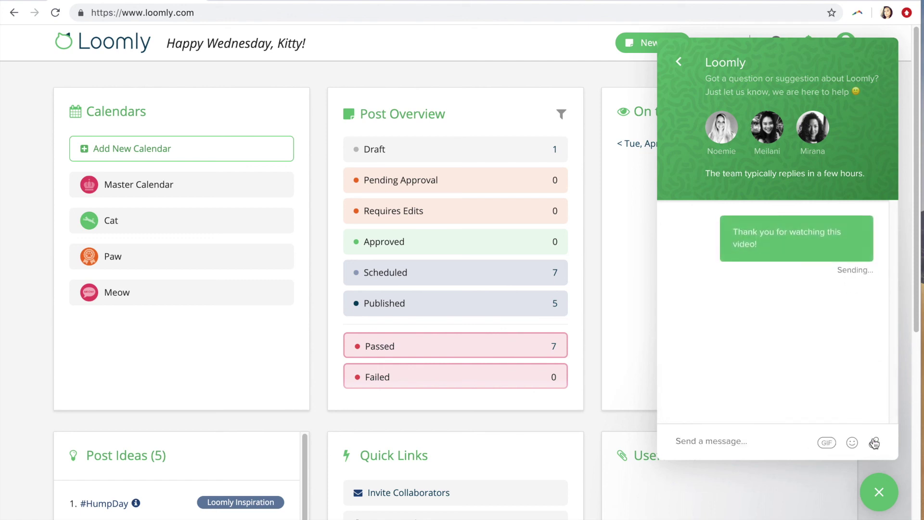